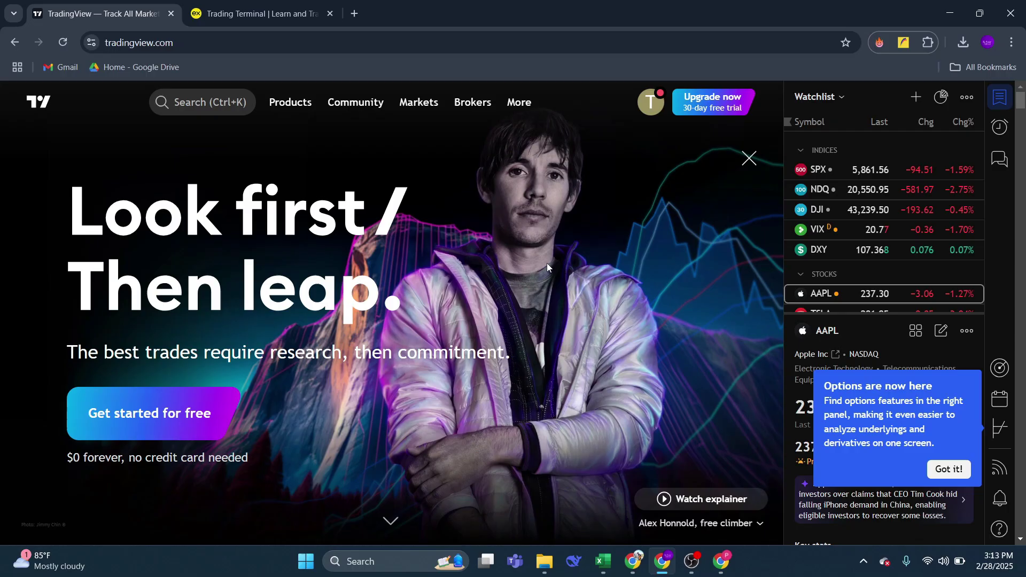
scroll(478, 326, down, 5)
scroll(446, 344, up, 2)
scroll(446, 343, up, 2)
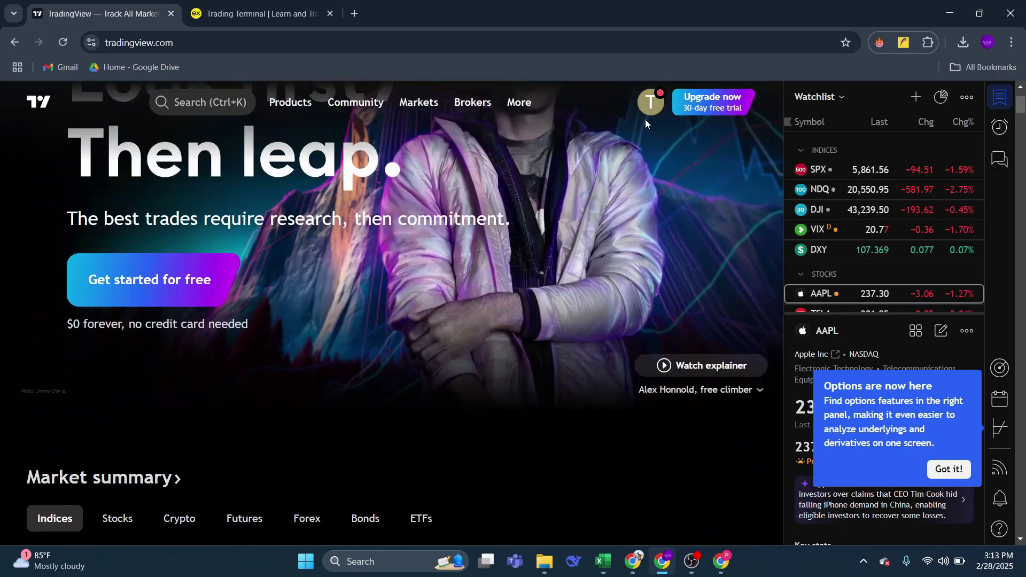
scroll(497, 265, down, 2)
scroll(455, 334, down, 2)
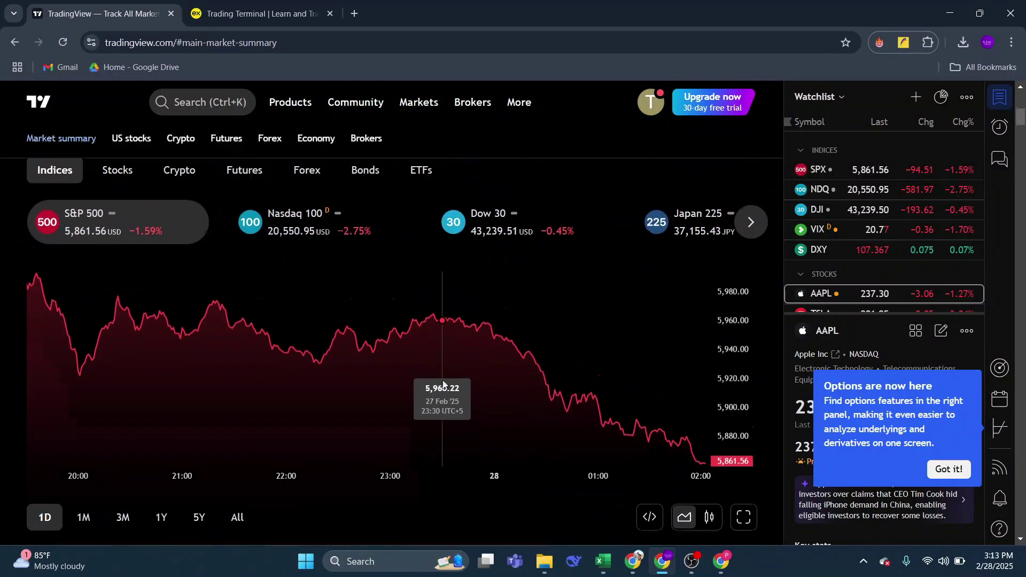
scroll(443, 379, up, 5)
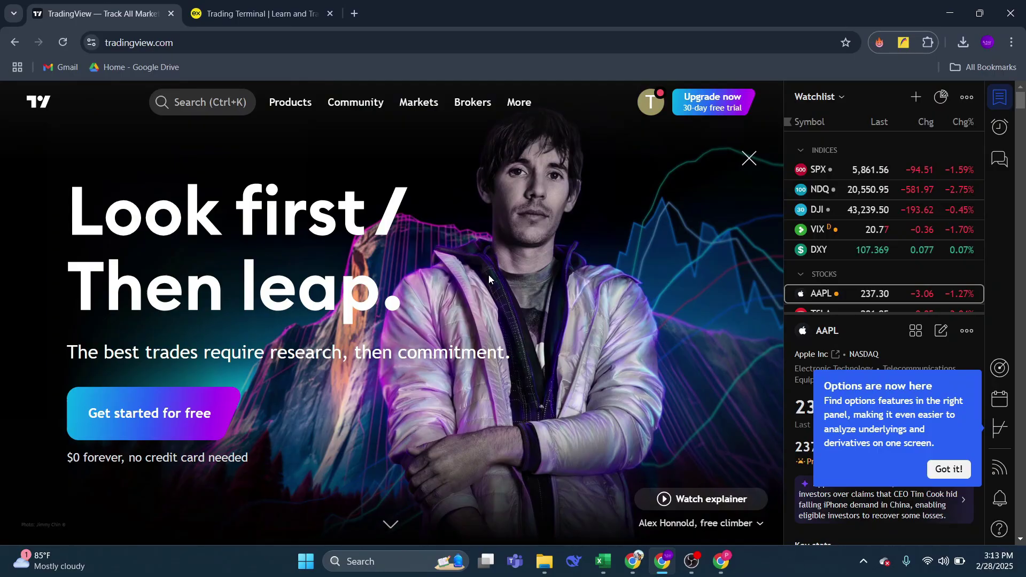
Open TradingView's Brokers page and browse the supported broker cards.
click(470, 104)
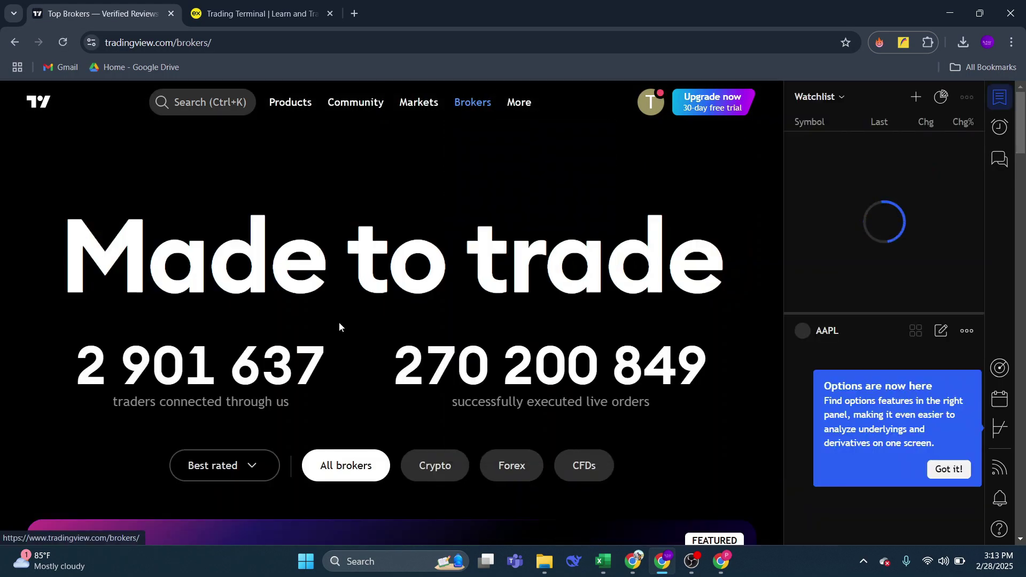
scroll(350, 314, down, 2)
scroll(409, 357, down, 2)
scroll(361, 371, down, 1)
scroll(365, 374, down, 3)
scroll(365, 374, down, 2)
scroll(365, 374, down, 2)
scroll(365, 374, down, 2)
scroll(365, 374, down, 3)
scroll(365, 374, down, 3)
scroll(364, 373, down, 2)
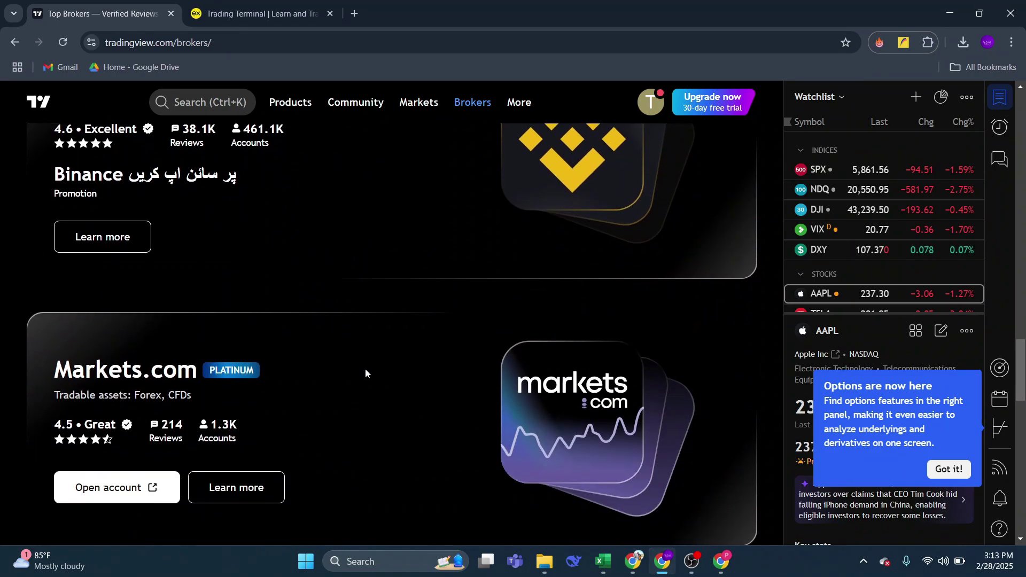
scroll(365, 373, up, 2)
scroll(366, 372, down, 5)
scroll(366, 369, down, 3)
scroll(366, 368, down, 2)
scroll(373, 391, up, 5)
scroll(321, 412, up, 4)
scroll(316, 412, up, 5)
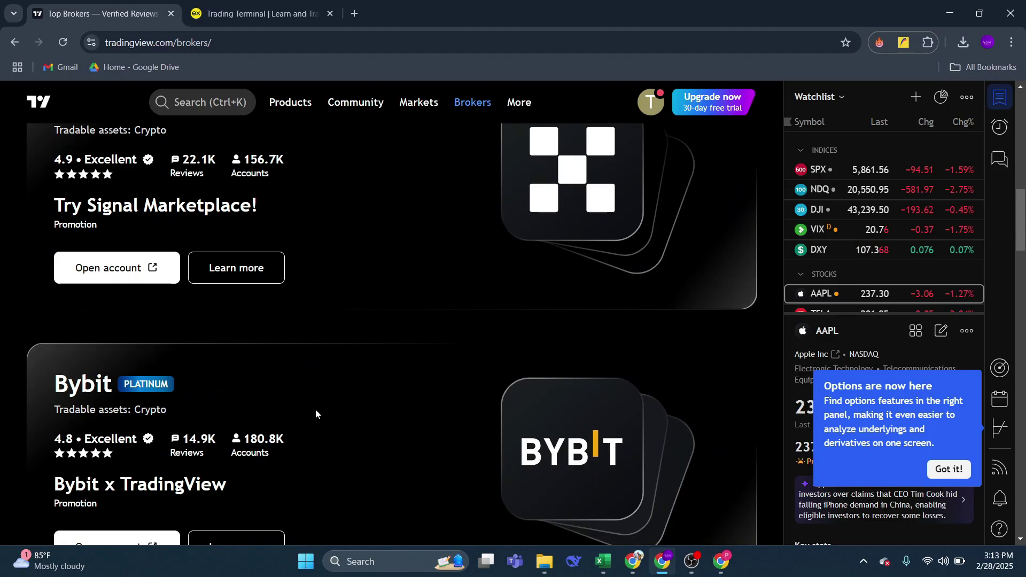
scroll(314, 410, up, 5)
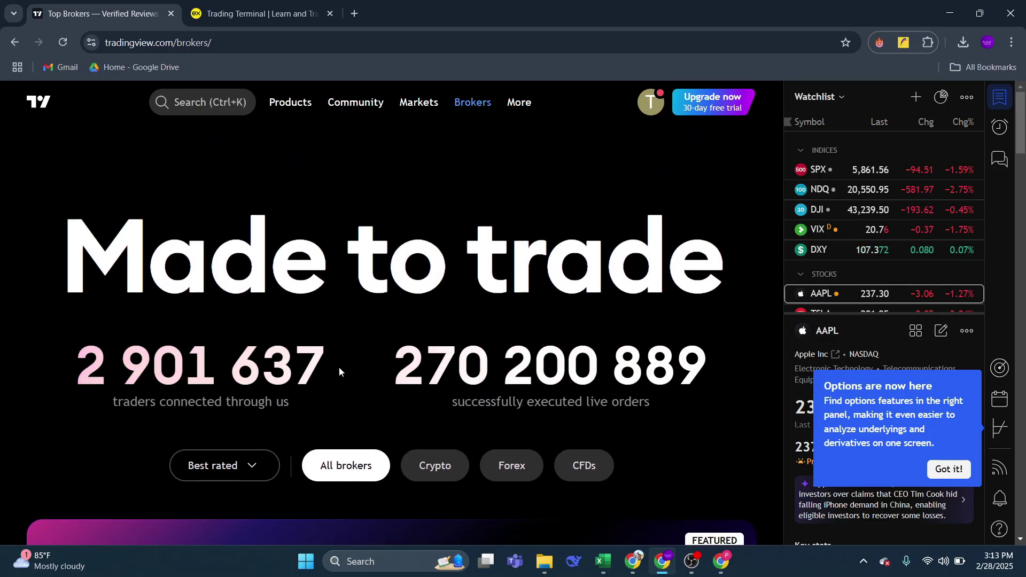
Check the Exness Terminal page, then start Paper Trading from the AAPL chart's Trading Panel.
click(260, 11)
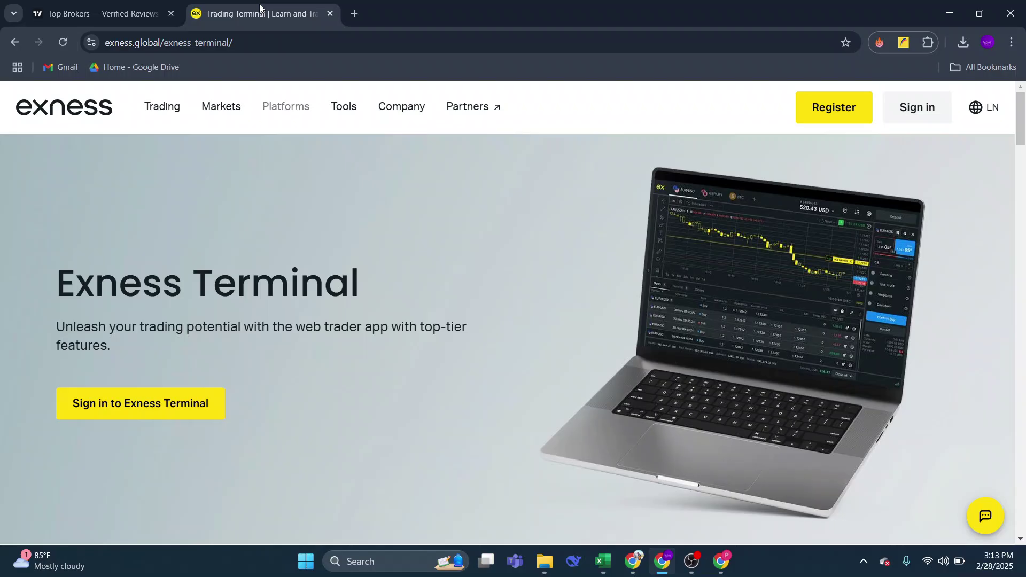
scroll(367, 377, down, 2)
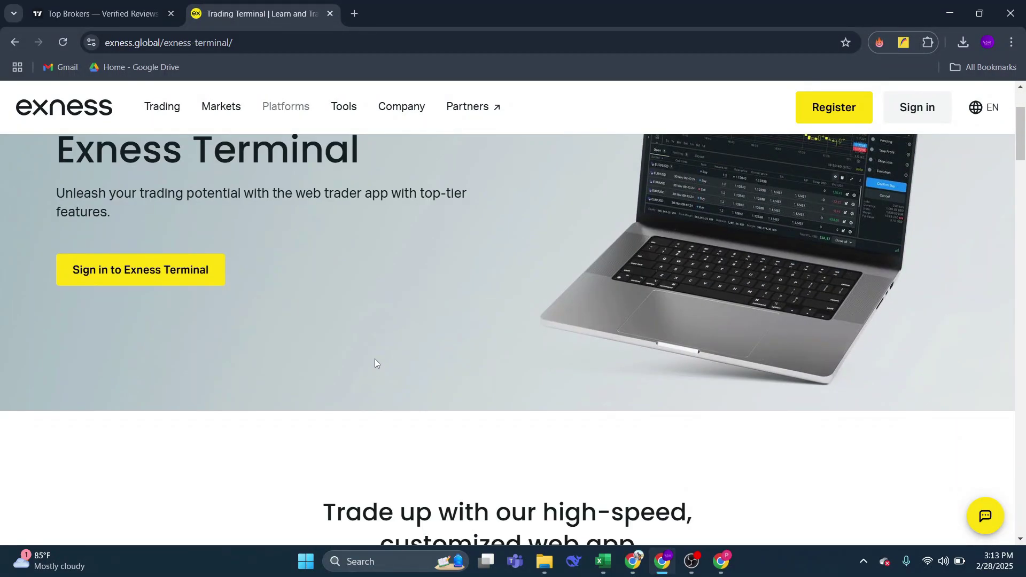
scroll(206, 385, down, 1)
scroll(209, 424, down, 2)
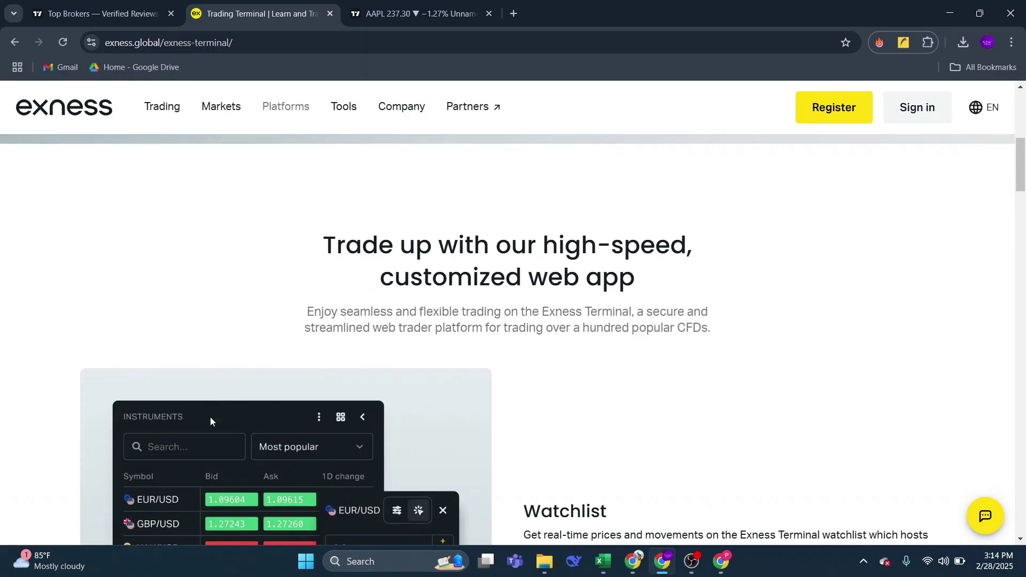
scroll(216, 413, down, 2)
scroll(215, 414, down, 3)
scroll(216, 417, down, 2)
scroll(216, 417, down, 3)
scroll(257, 438, up, 3)
scroll(241, 444, up, 4)
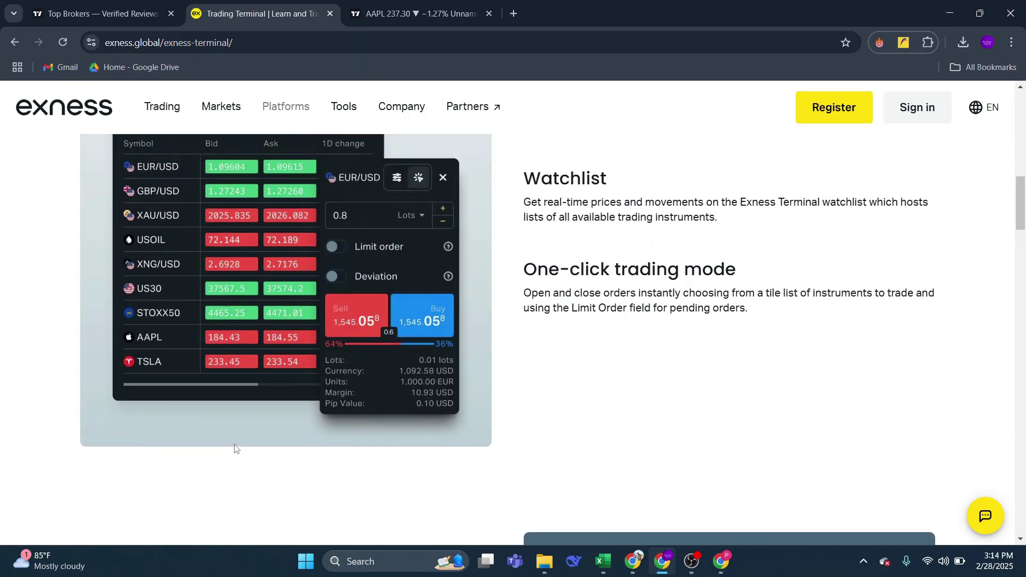
scroll(232, 447, up, 4)
scroll(228, 447, up, 2)
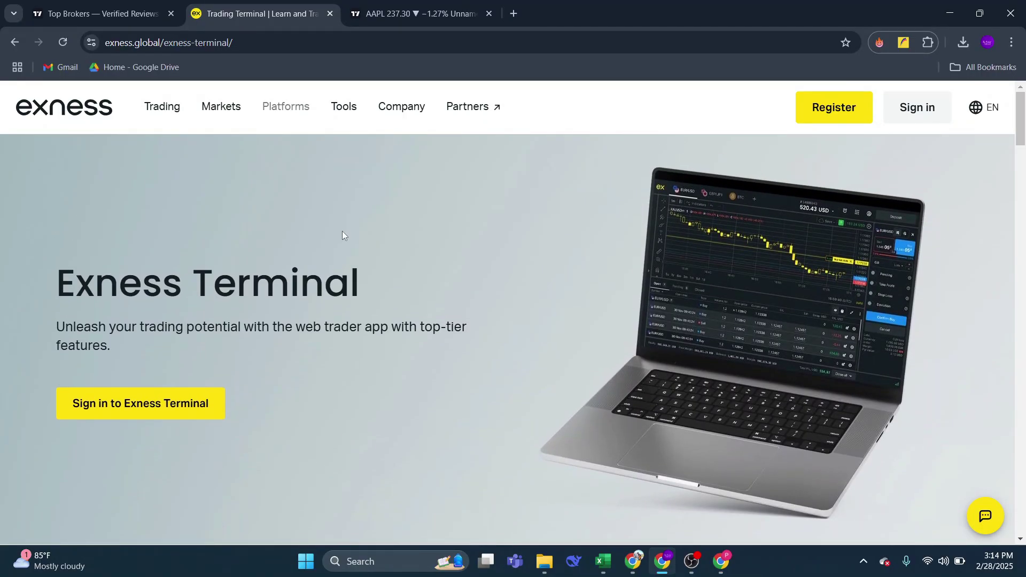
click(401, 18)
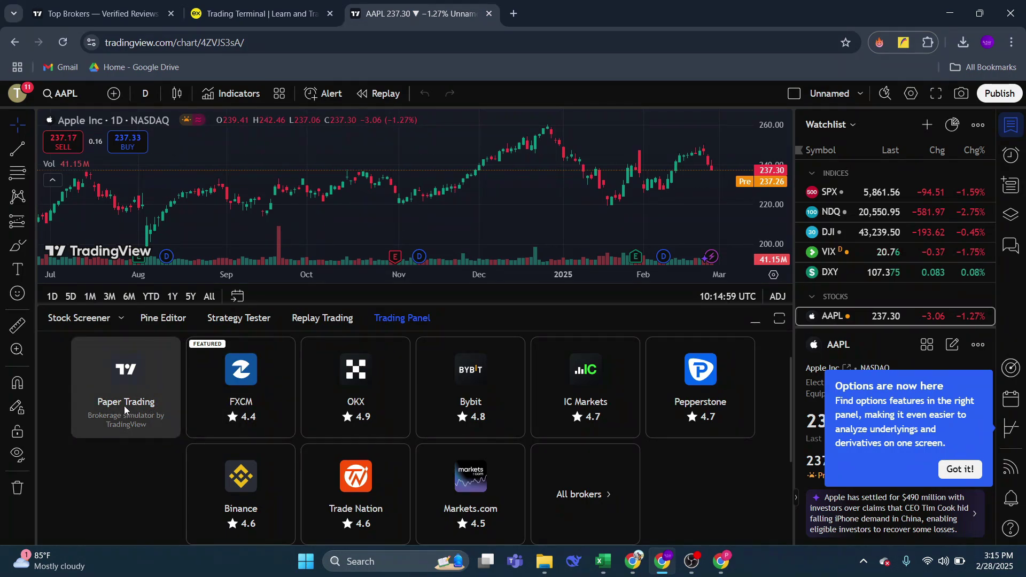
click(124, 406)
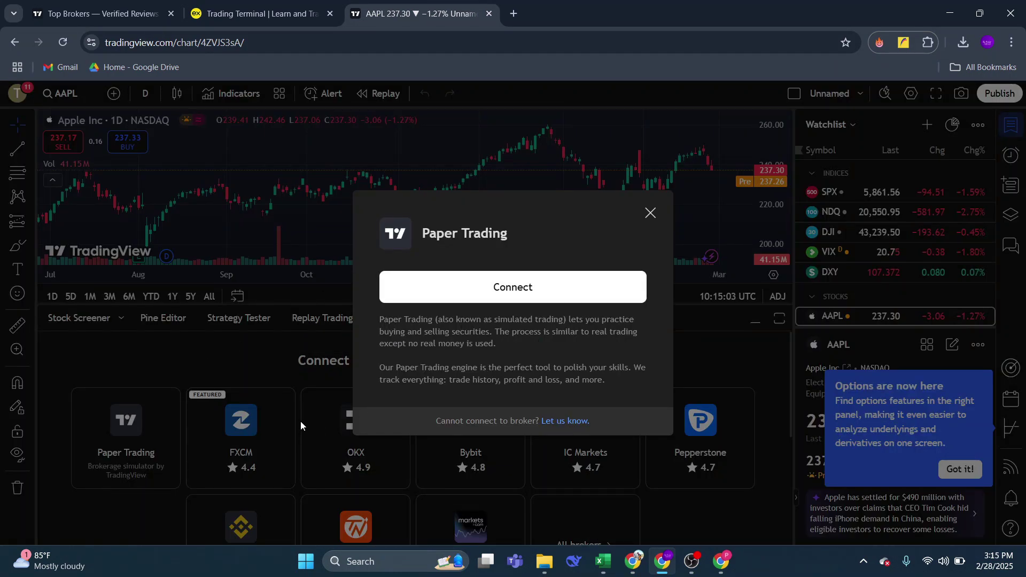
Connect Paper Trading with a 100,000 USD balance, glancing at the Exness tab afterward.
click(494, 291)
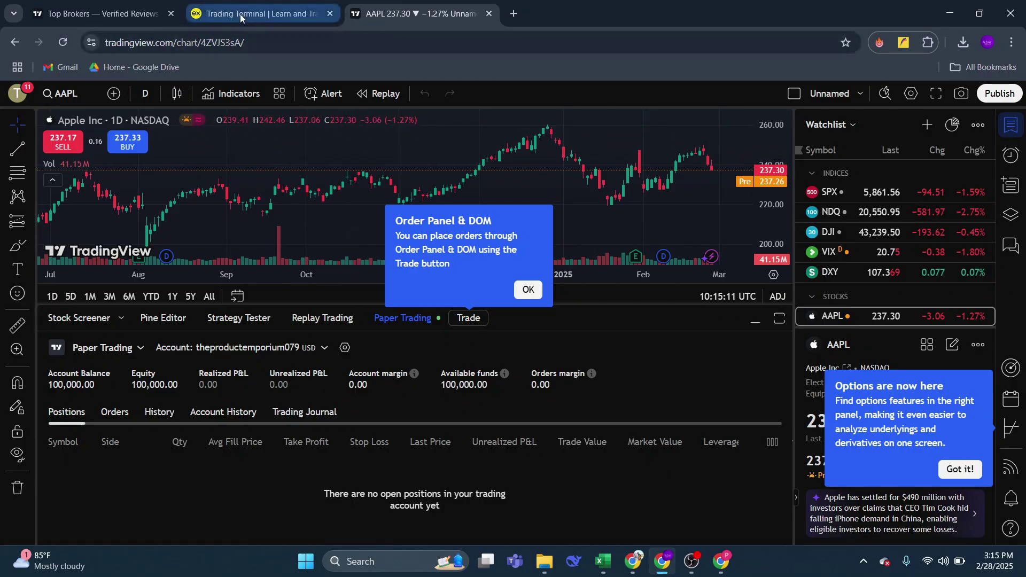
click(257, 14)
click(421, 16)
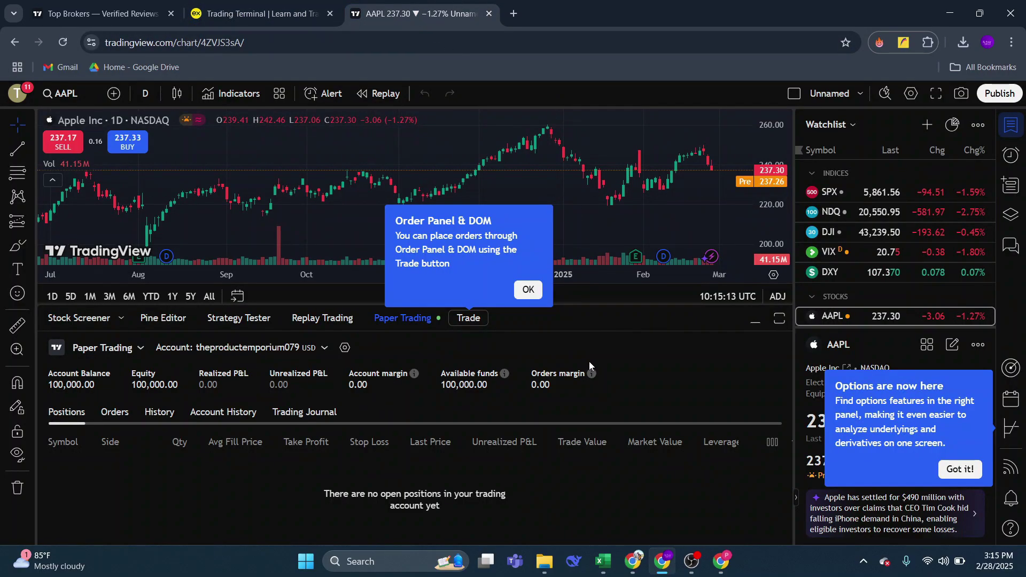